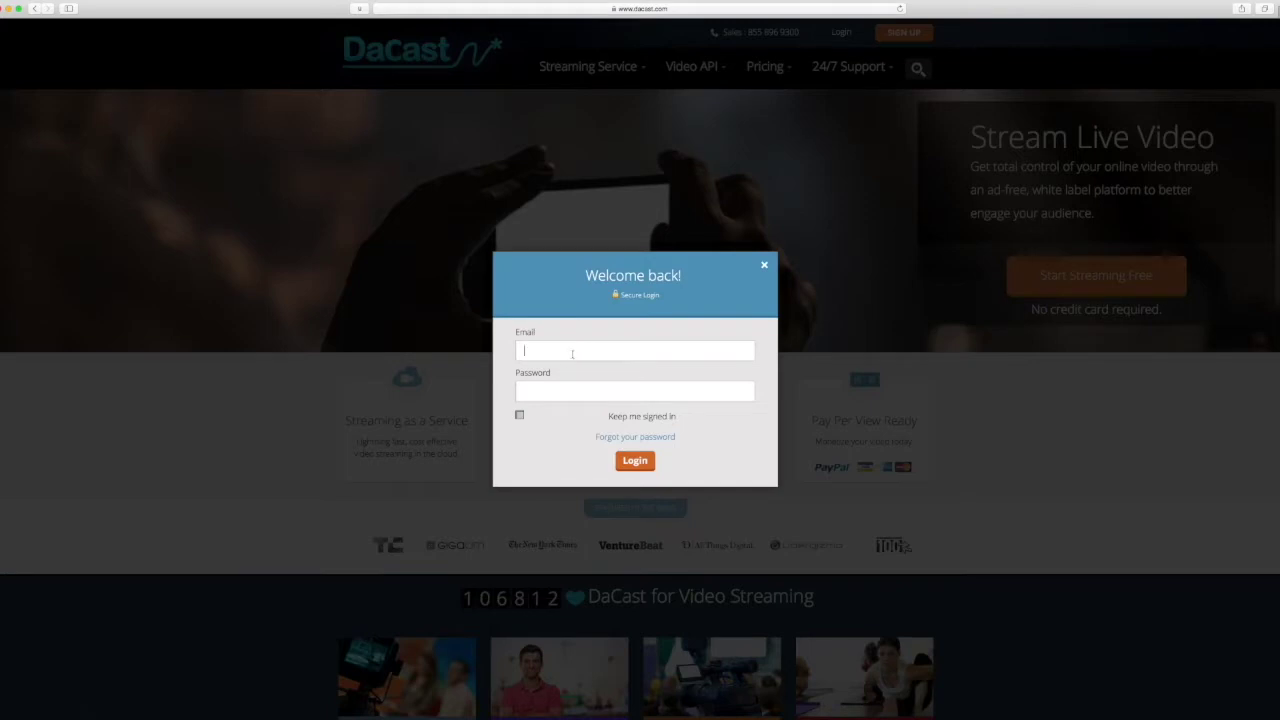
# Log into DaCast with the account e-mail and password, check Live Channels, and return to the dashboard
pyautogui.press('Tab')
pyautogui.press('Tab')
pyautogui.write('password')
pyautogui.click(634, 463)
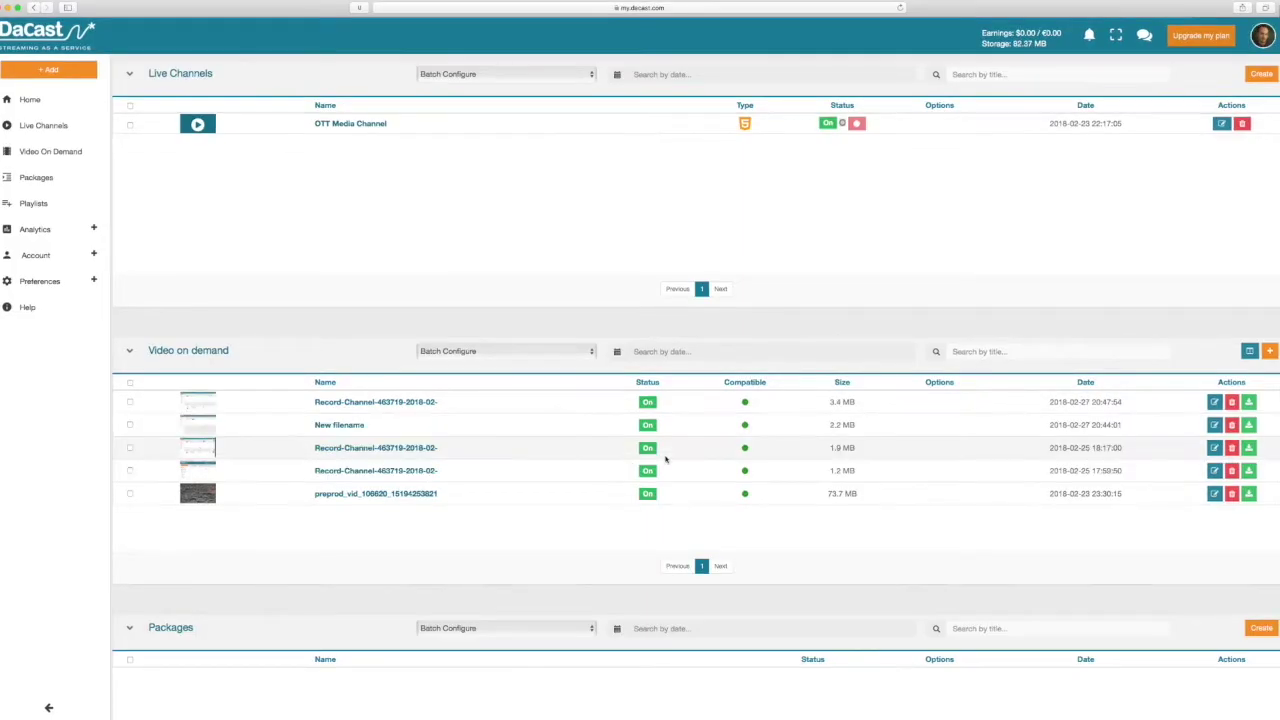
pyautogui.click(62, 127)
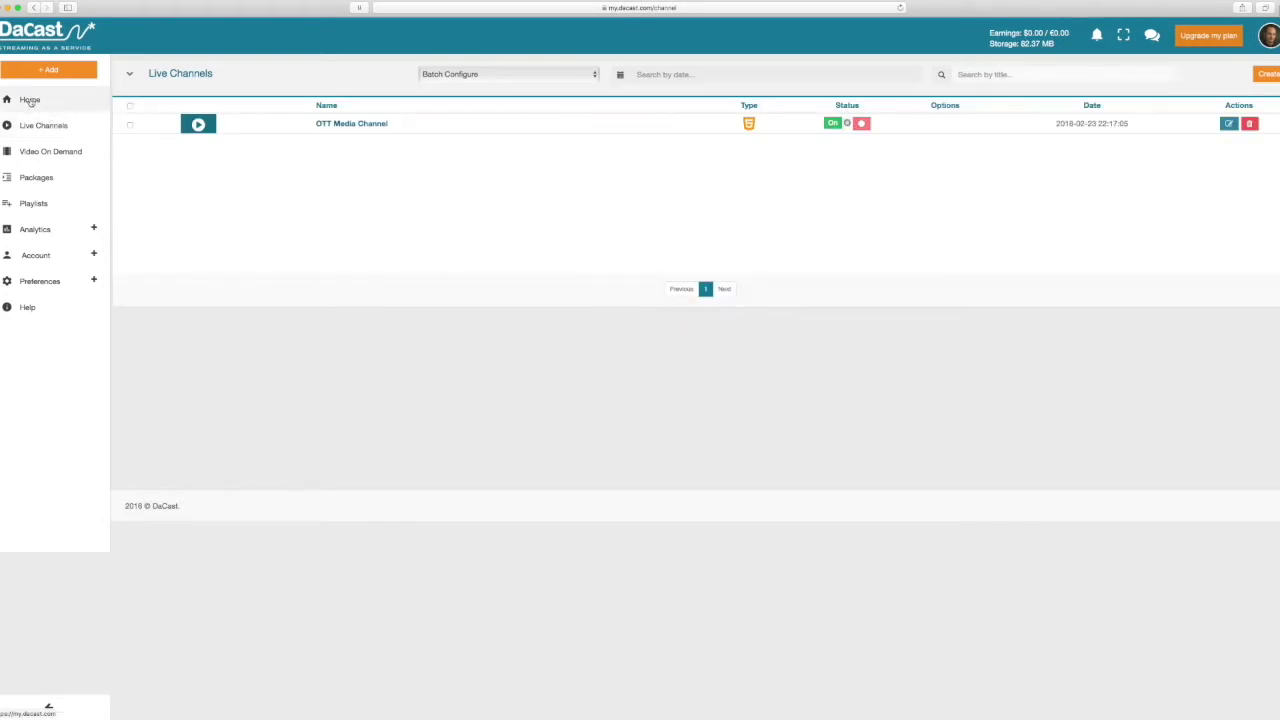
pyautogui.click(30, 100)
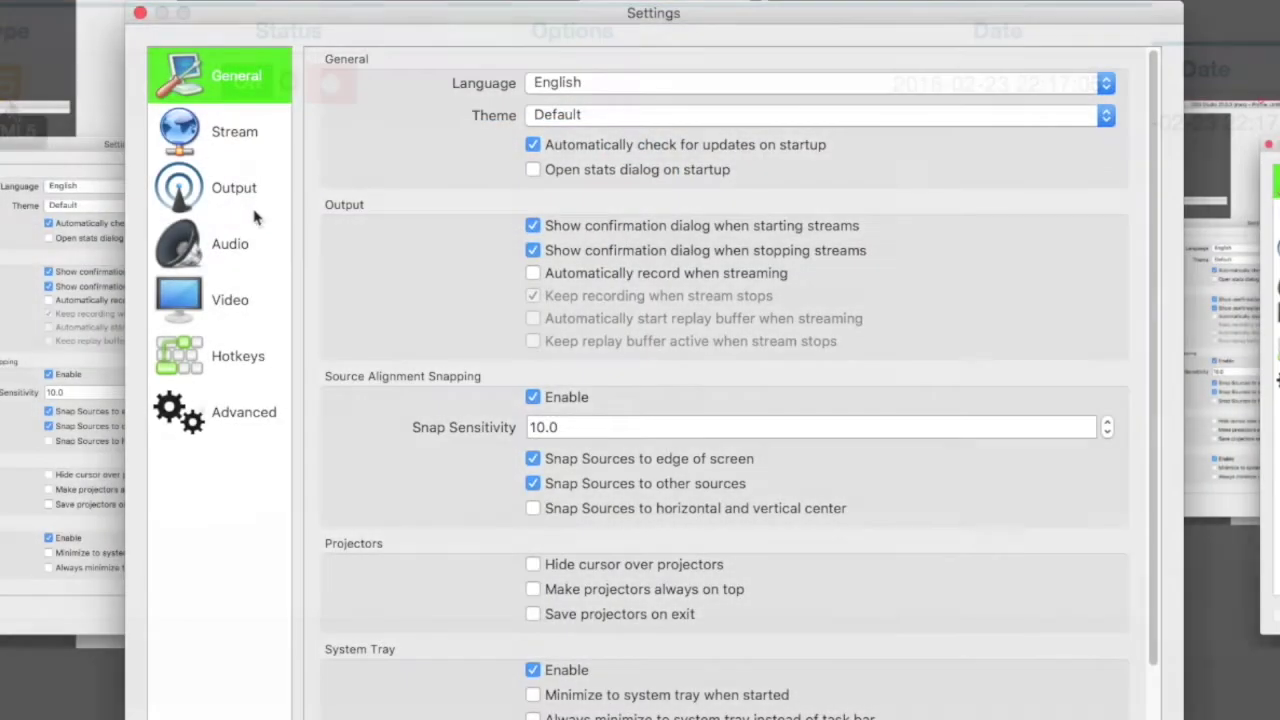
# Show OBS Output settings and keep x264 as the streaming encoder
pyautogui.click(252, 200)
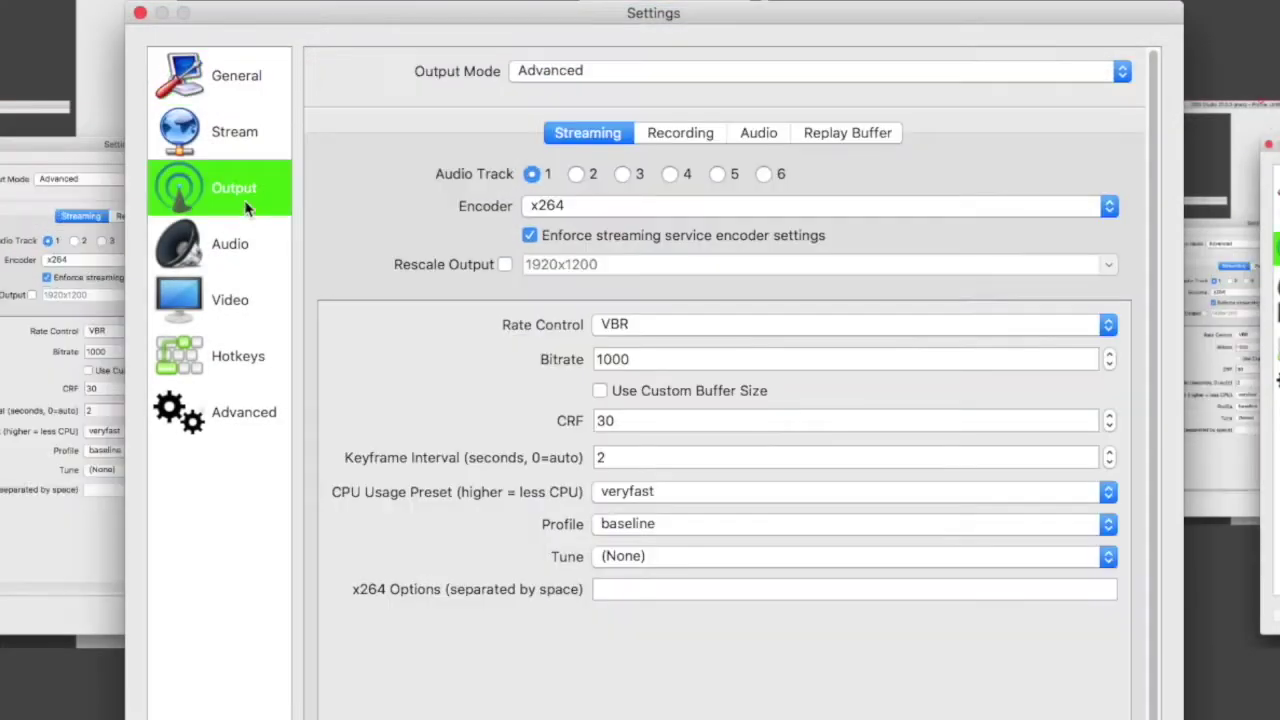
pyautogui.click(588, 208)
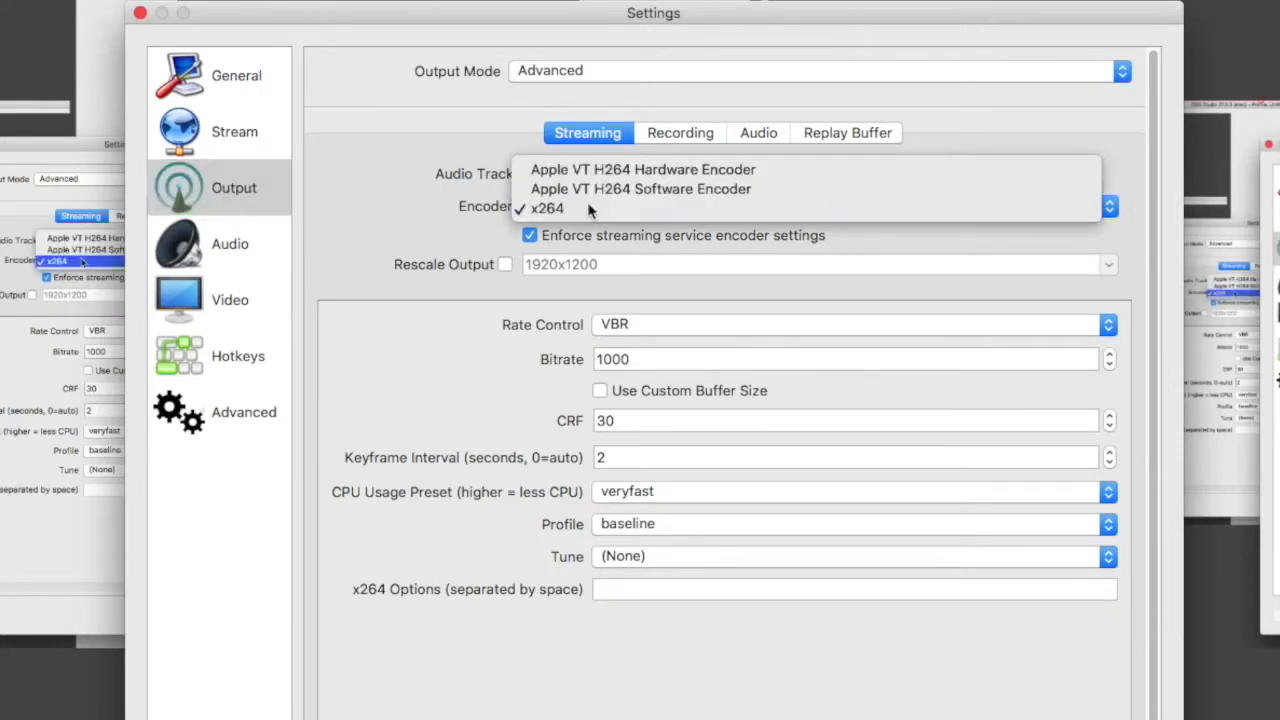
pyautogui.click(590, 208)
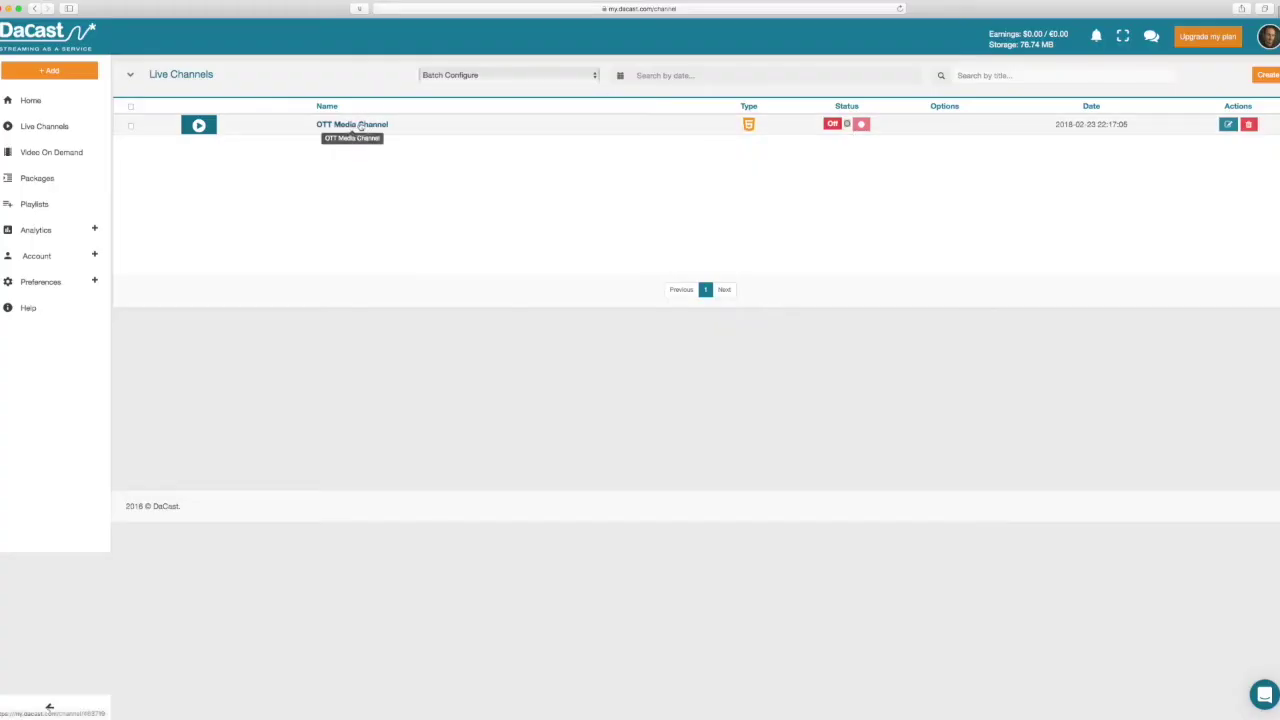
# Switch OTT Media Channel online and go back to the Live Channels list
pyautogui.click(356, 124)
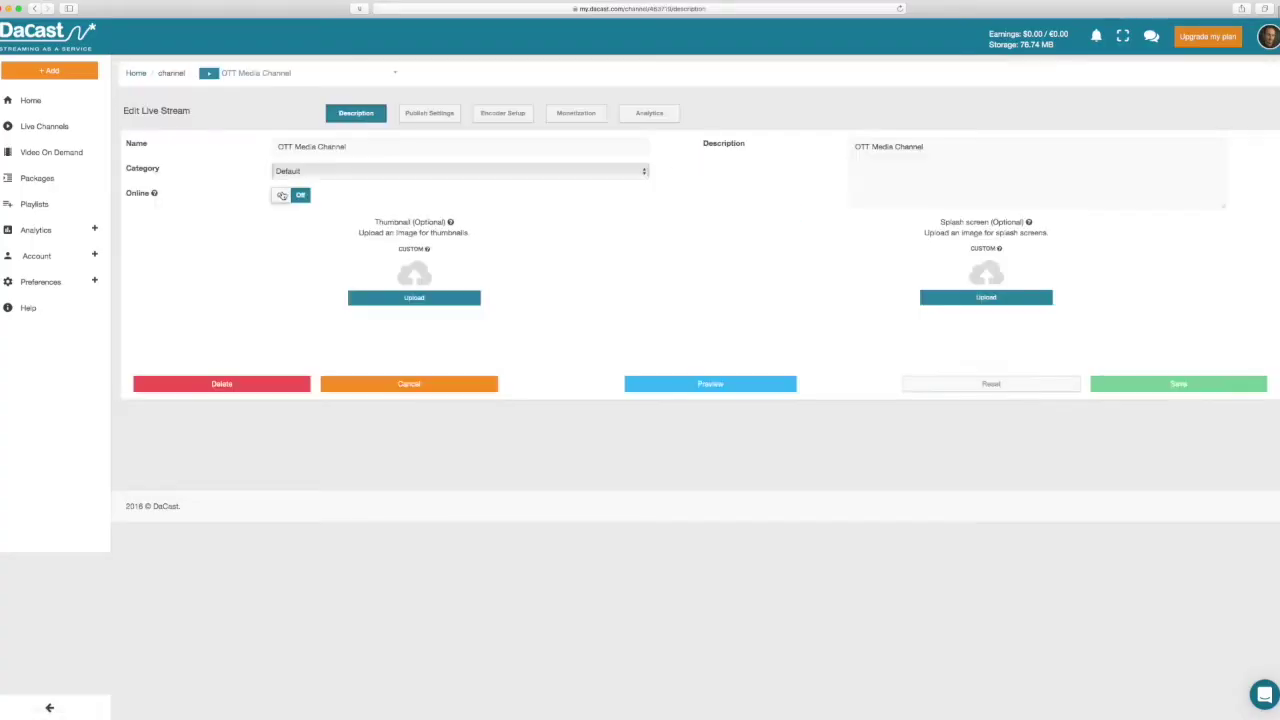
pyautogui.click(1100, 385)
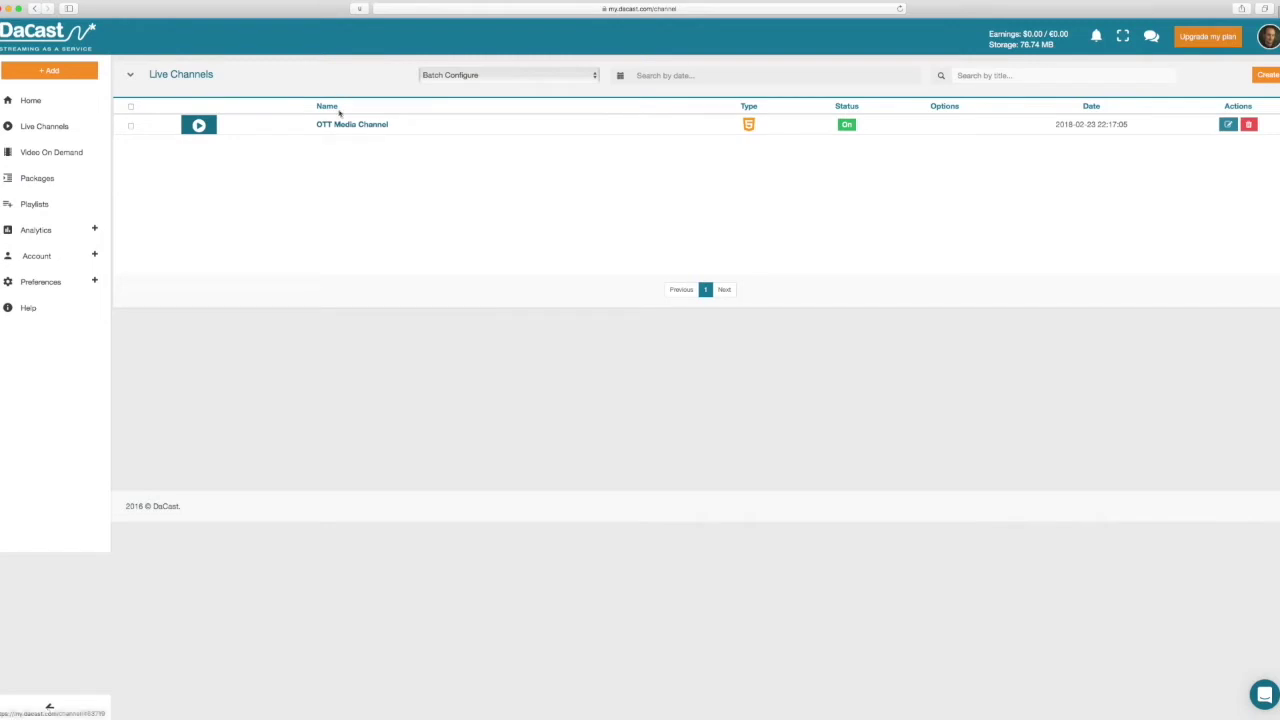
# Enable and save Auto Archiving for OTT Media Channel, then start streaming from OBS
pyautogui.click(345, 125)
pyautogui.click(430, 114)
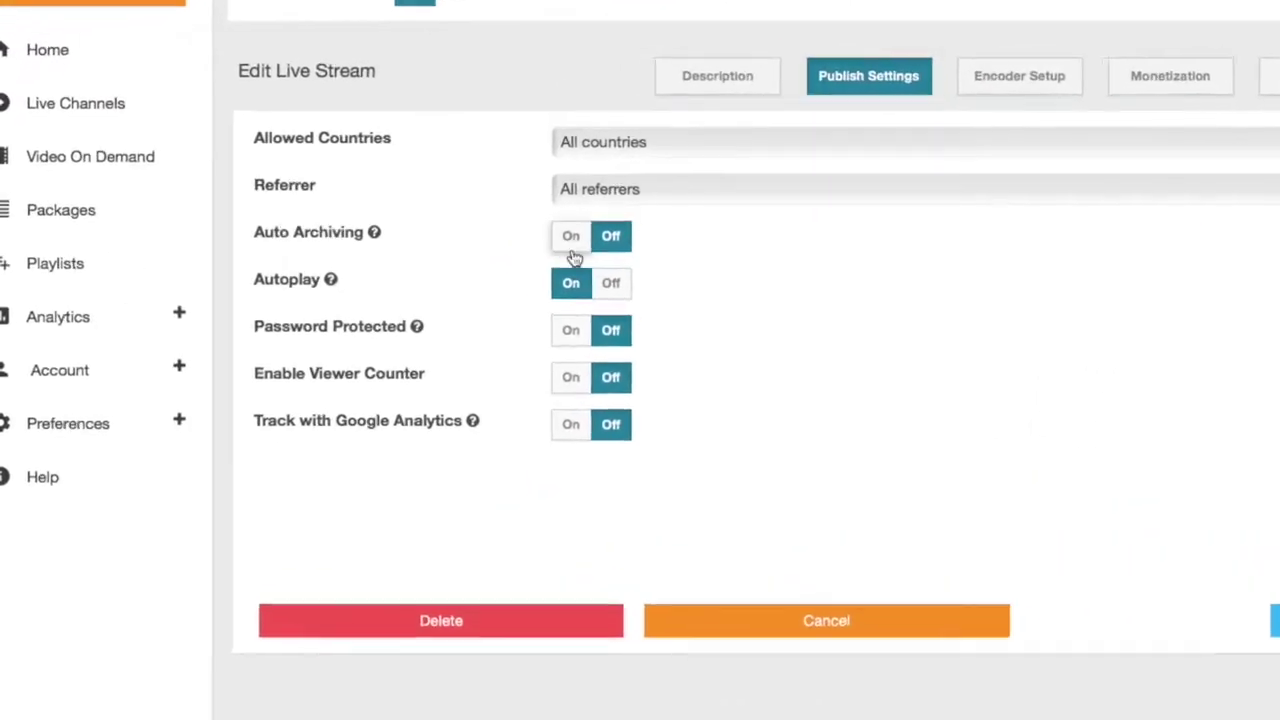
pyautogui.click(572, 245)
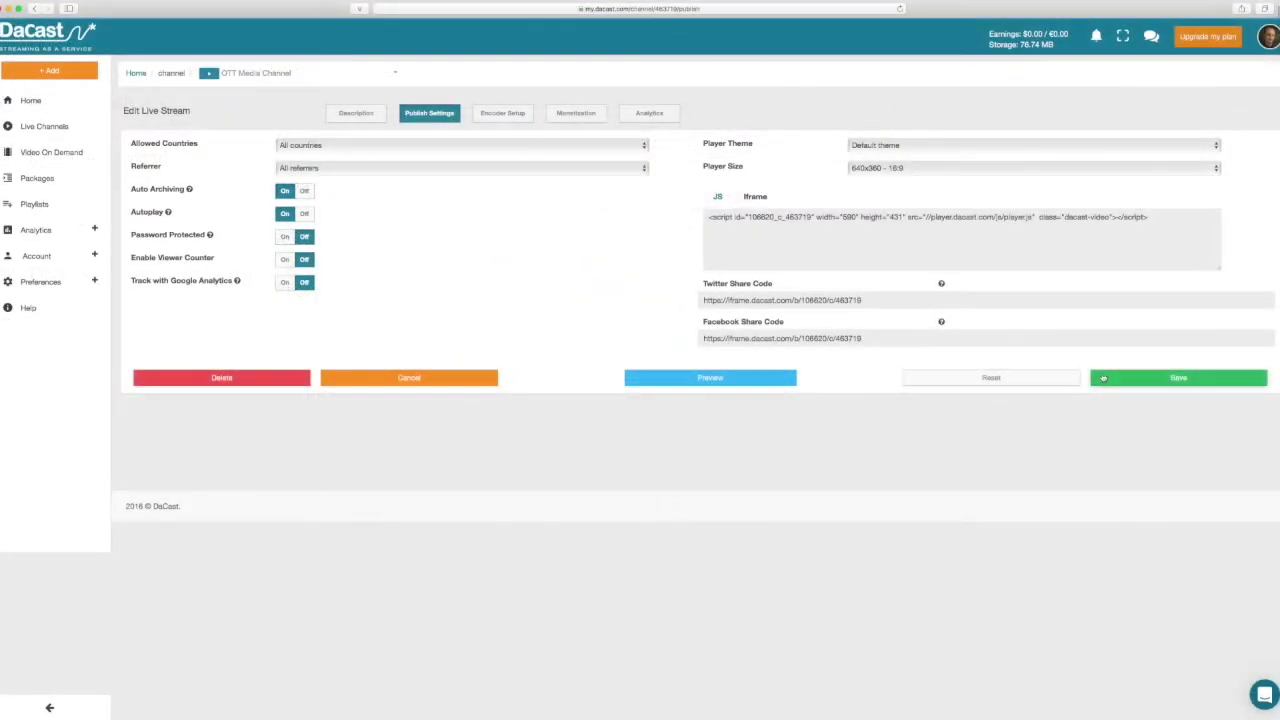
pyautogui.click(1103, 378)
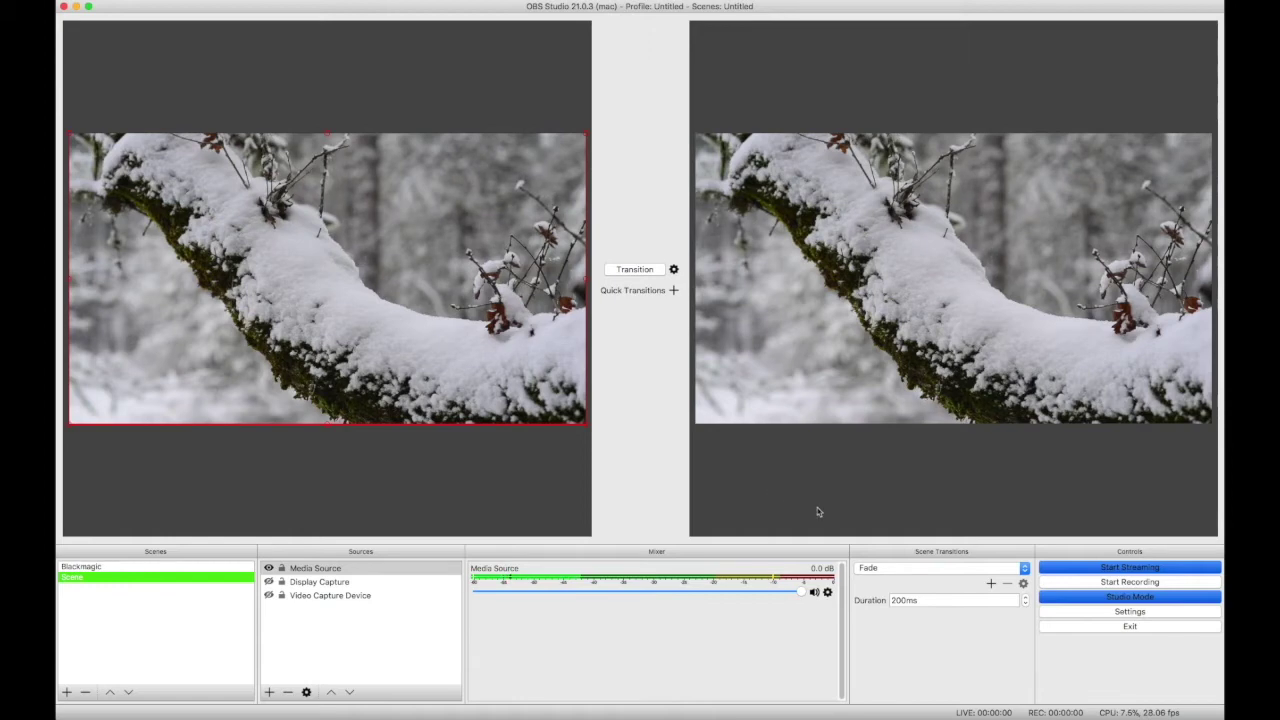
pyautogui.click(1097, 570)
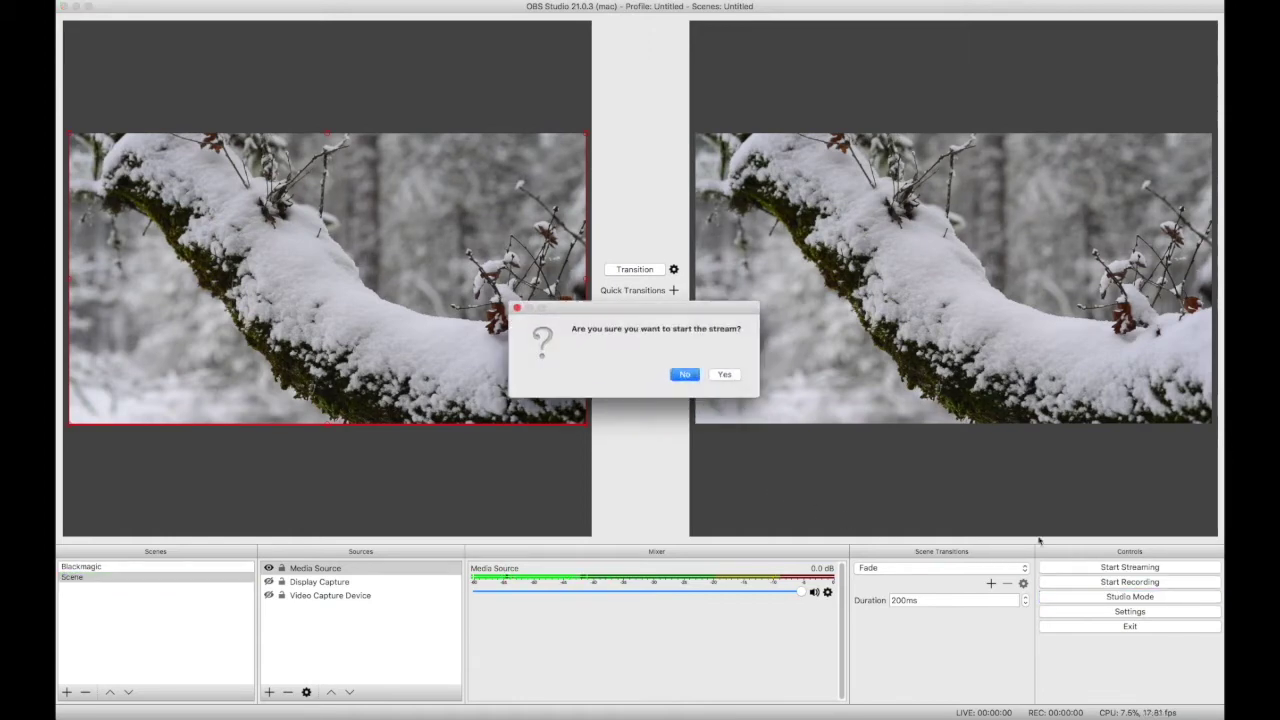
pyautogui.click(722, 375)
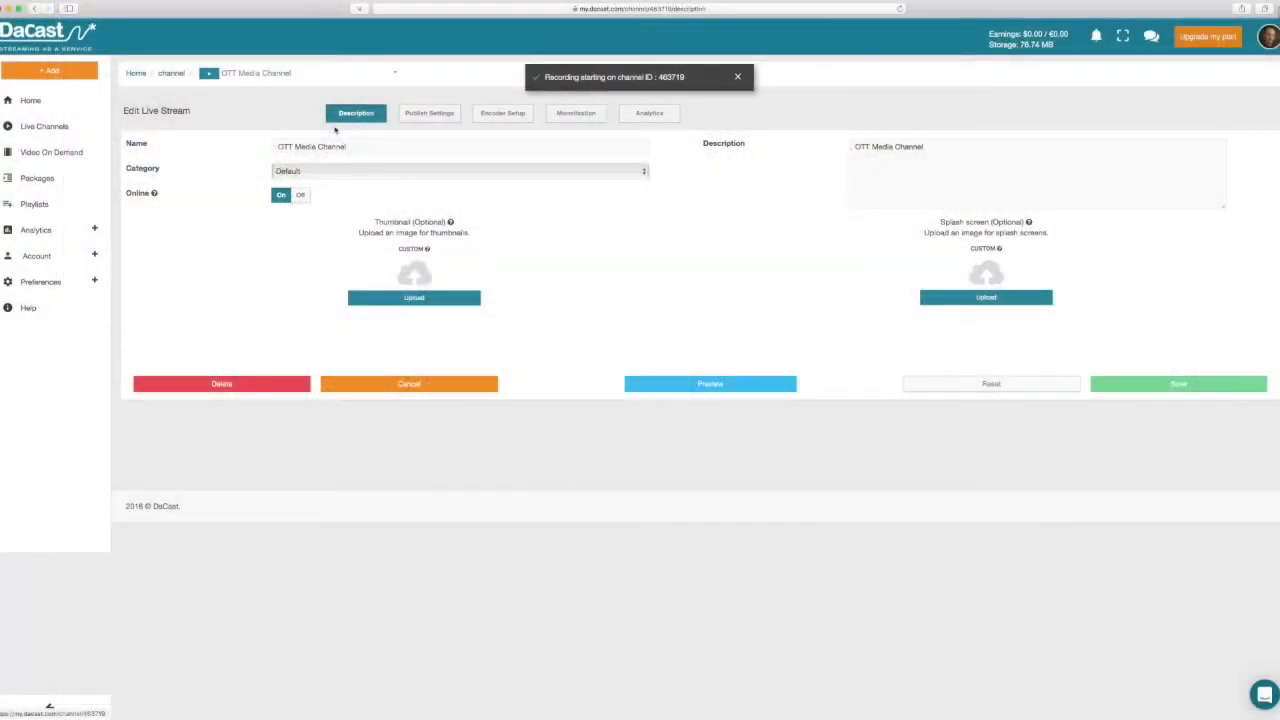
# Return to the DaCast dashboard and reload it while the channel records
pyautogui.click(30, 101)
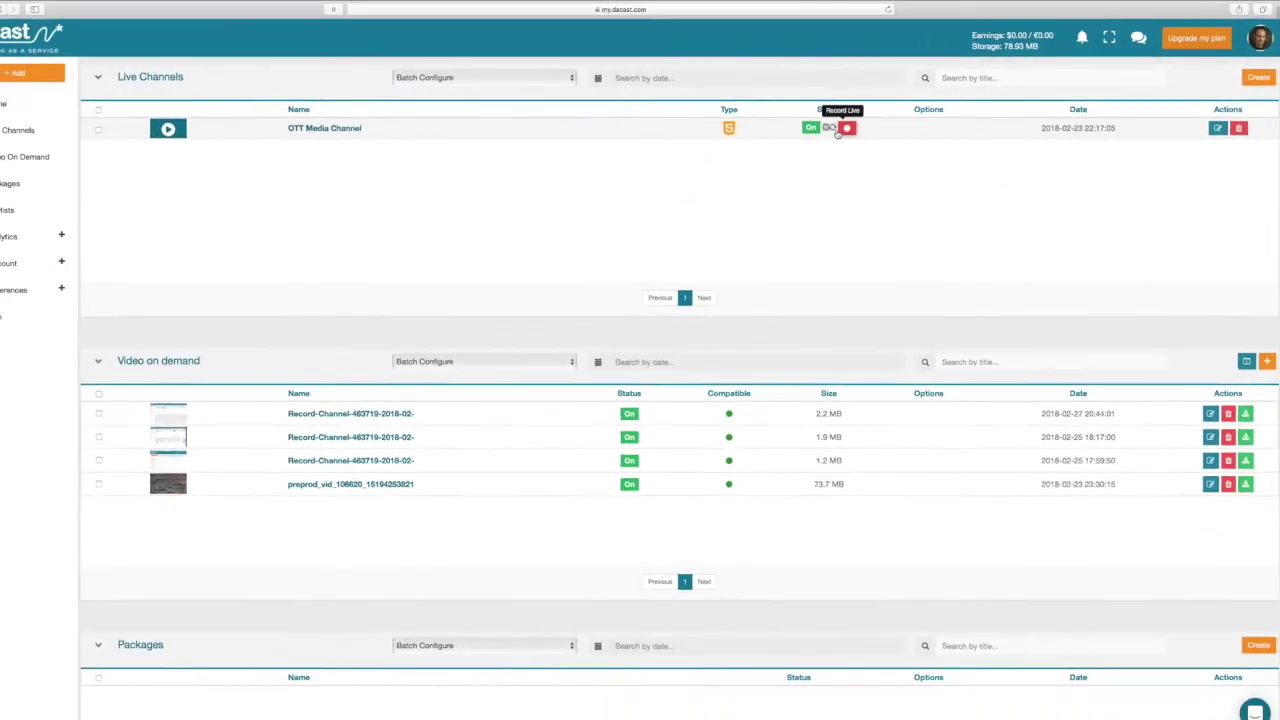
pyautogui.press('super+r')
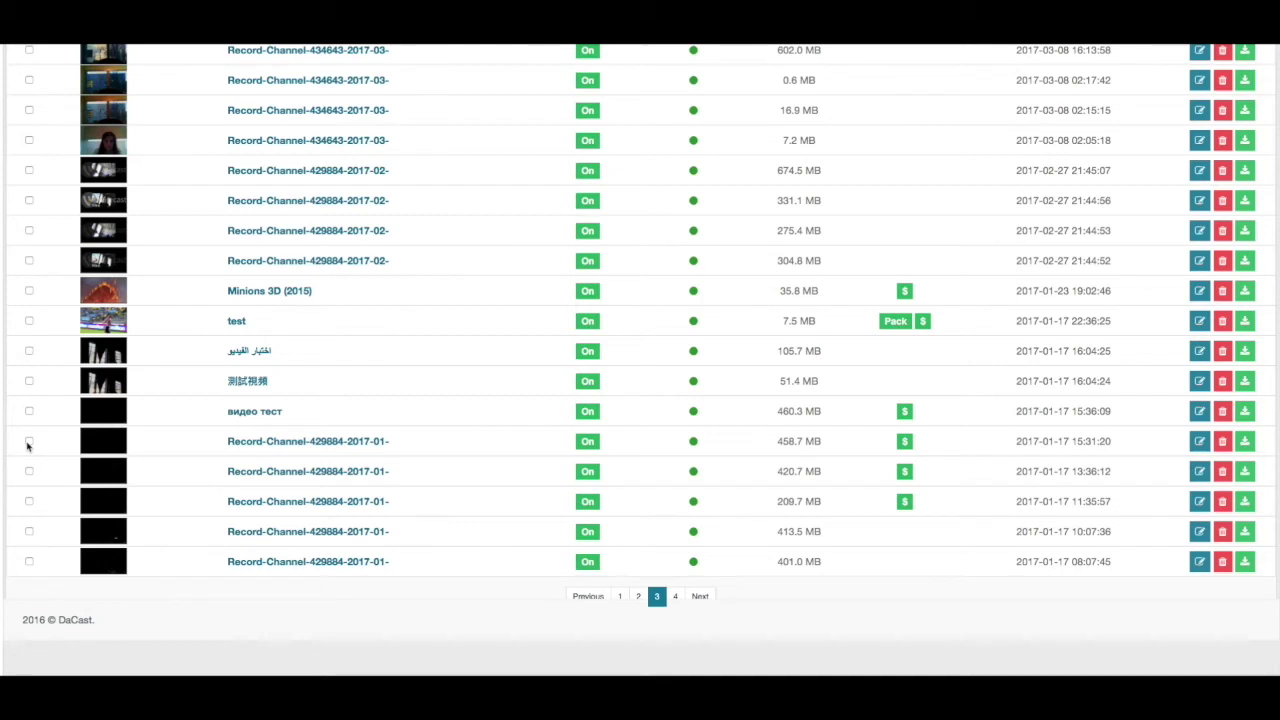
# Tick the 458.7 MB, 420.7 MB, 209.7 MB and 413.5 MB recordings in the list
pyautogui.click(29, 441)
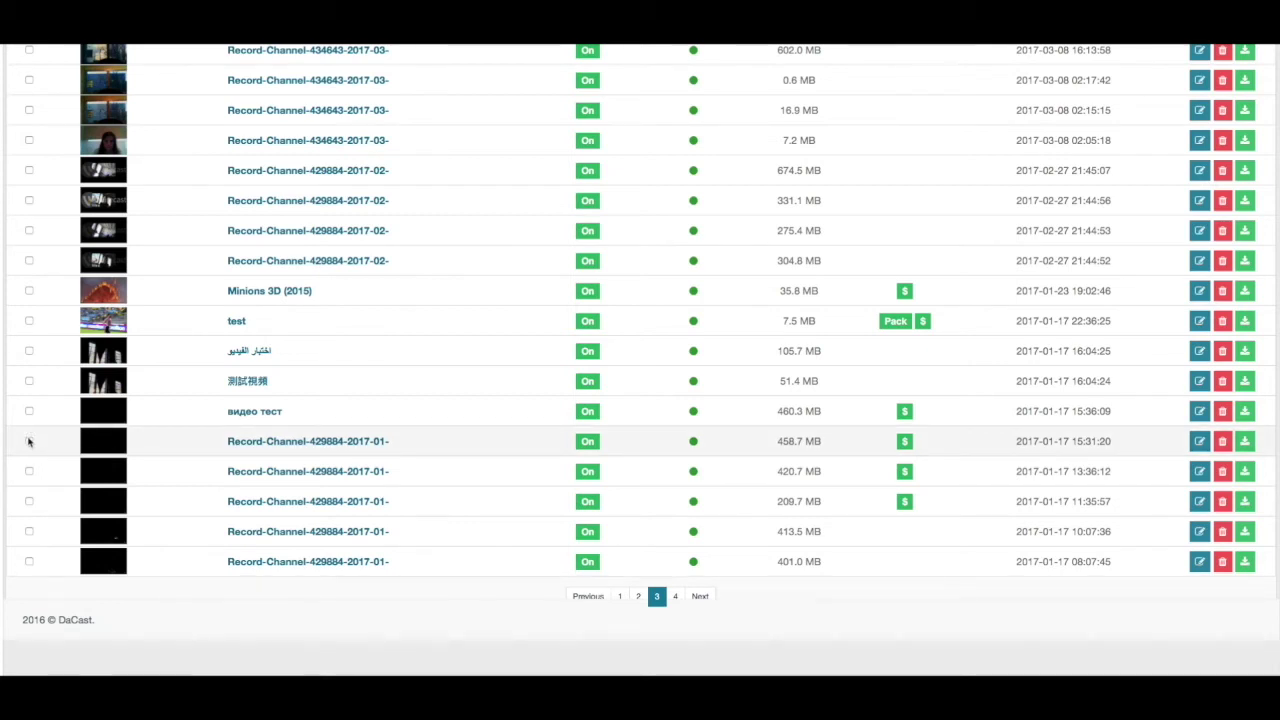
pyautogui.click(29, 441)
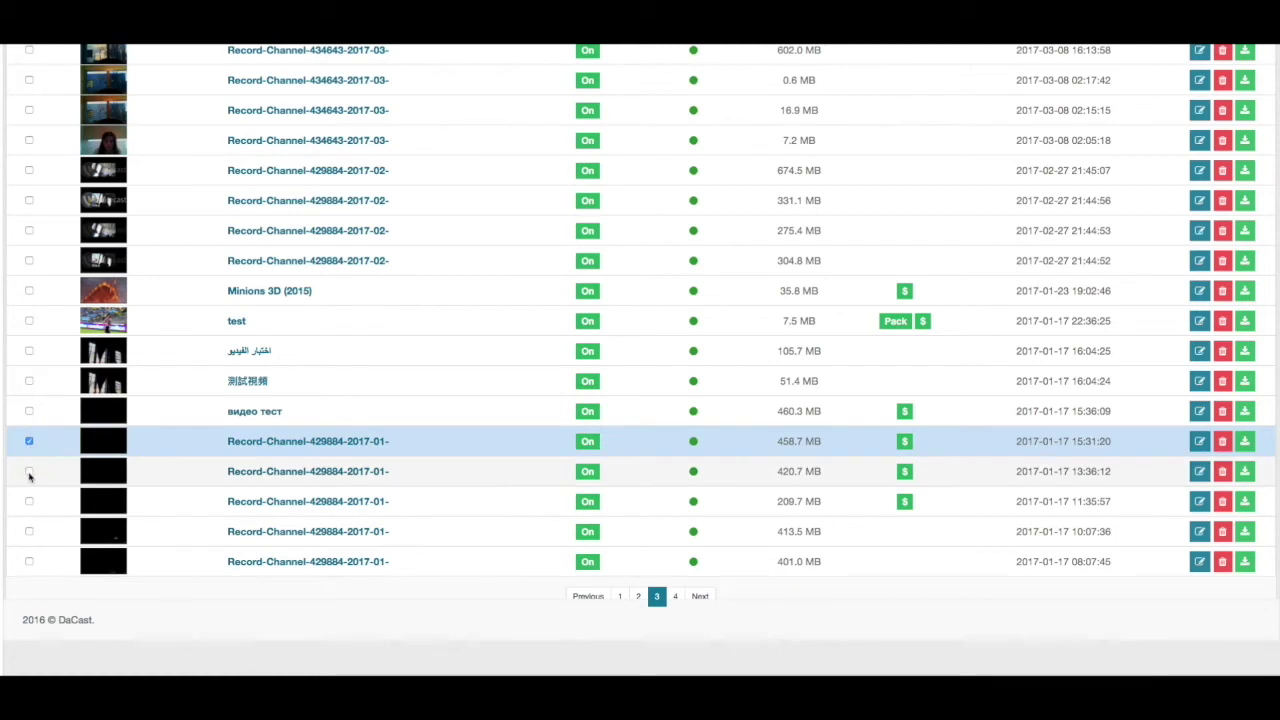
pyautogui.click(29, 471)
pyautogui.click(29, 501)
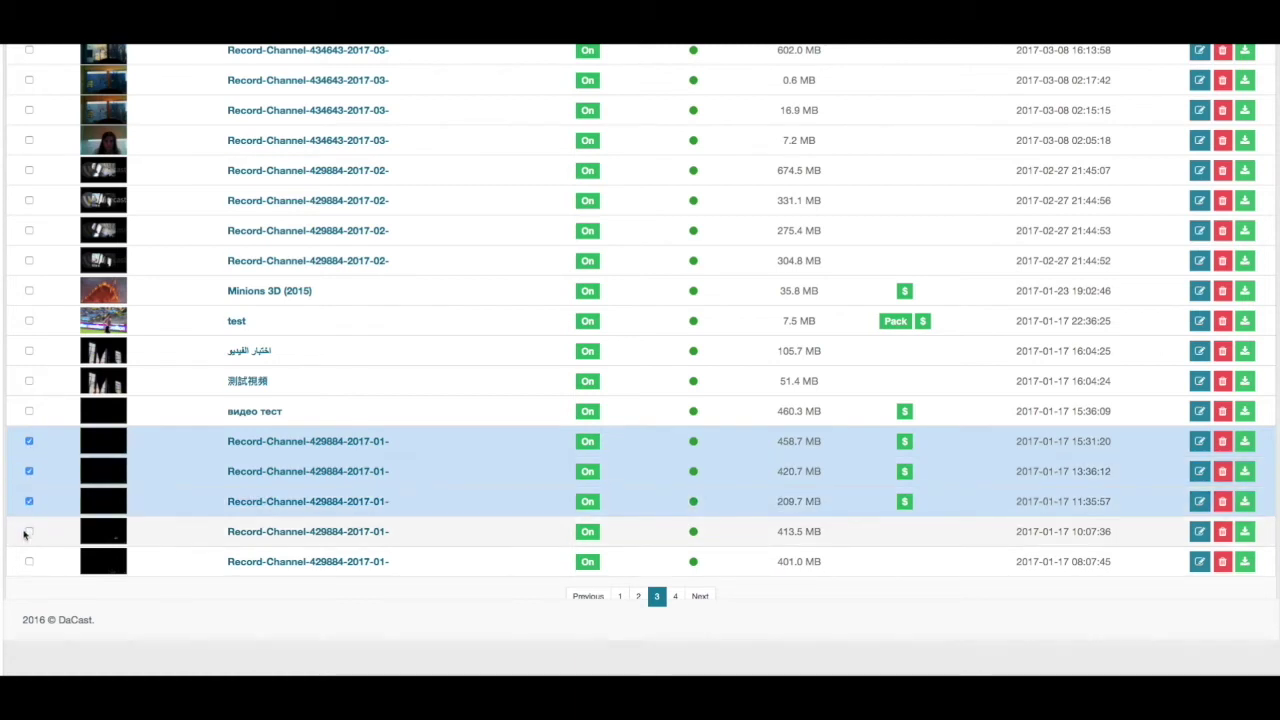
pyautogui.click(29, 531)
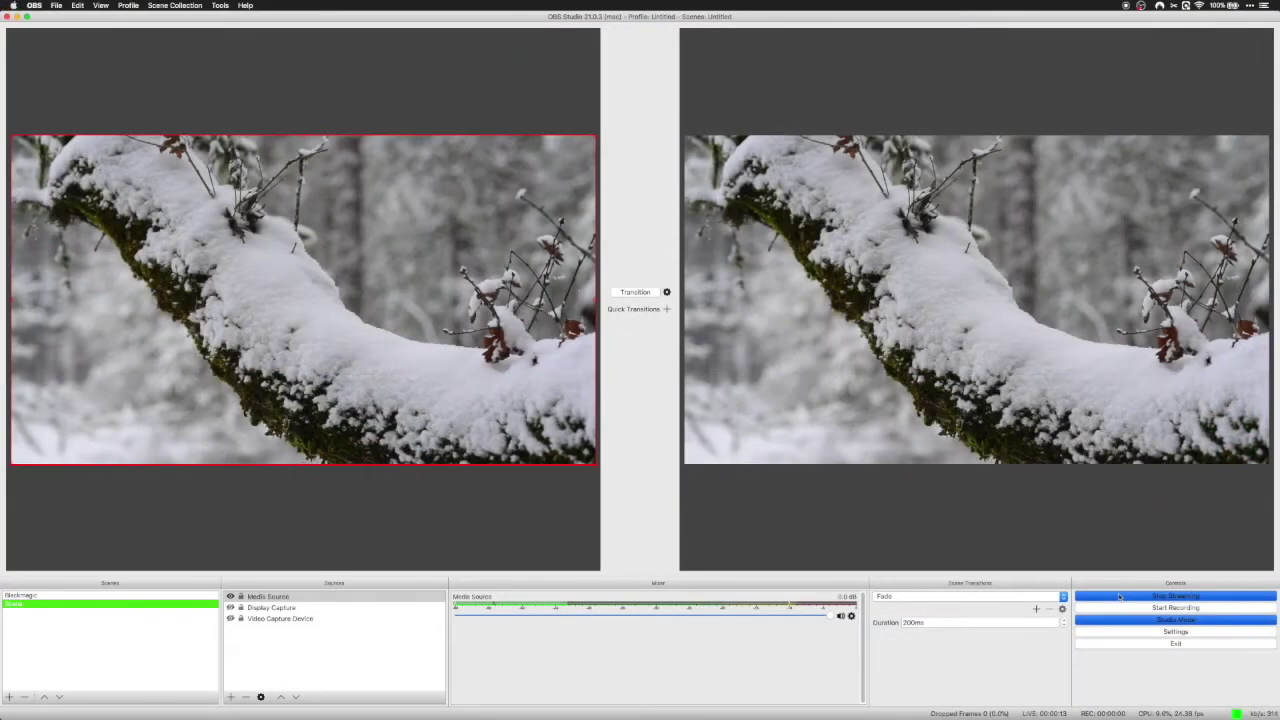
# Stop the OBS stream and confirm ending the broadcast
pyautogui.click(1175, 595)
pyautogui.click(707, 377)
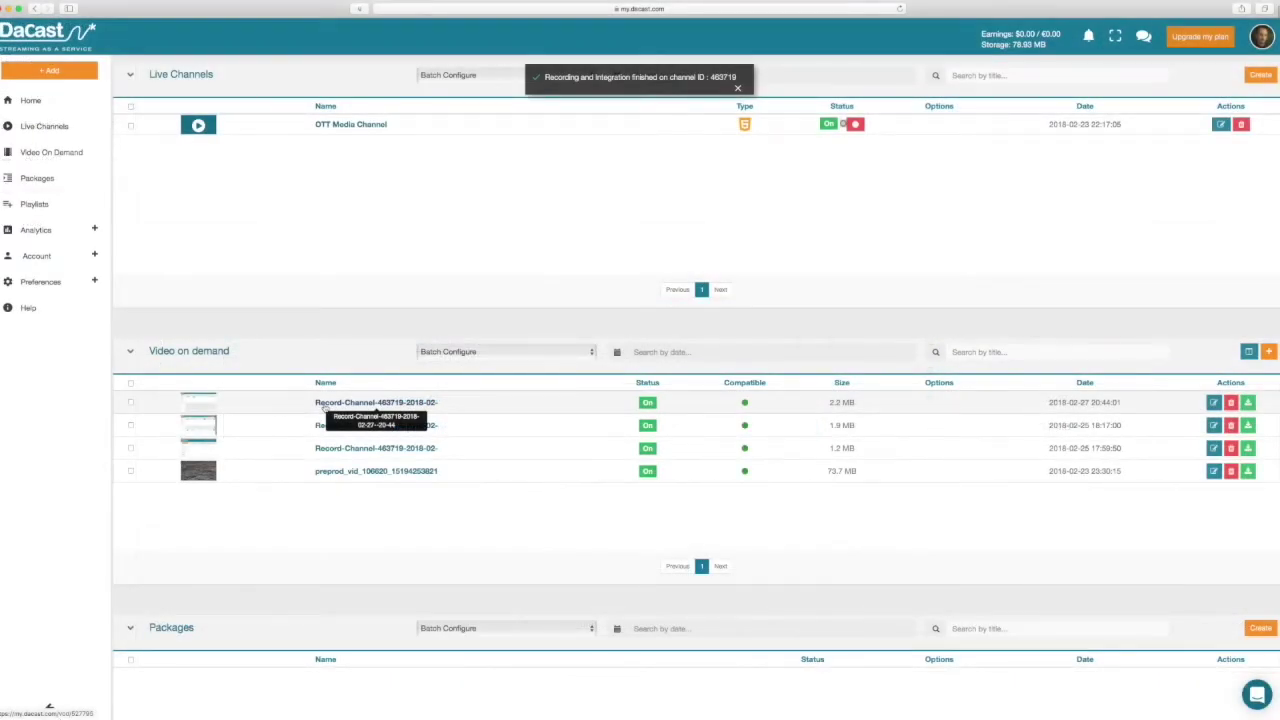
# Open the 2.2 MB recording and rename it 'New filename'
pyautogui.click(324, 407)
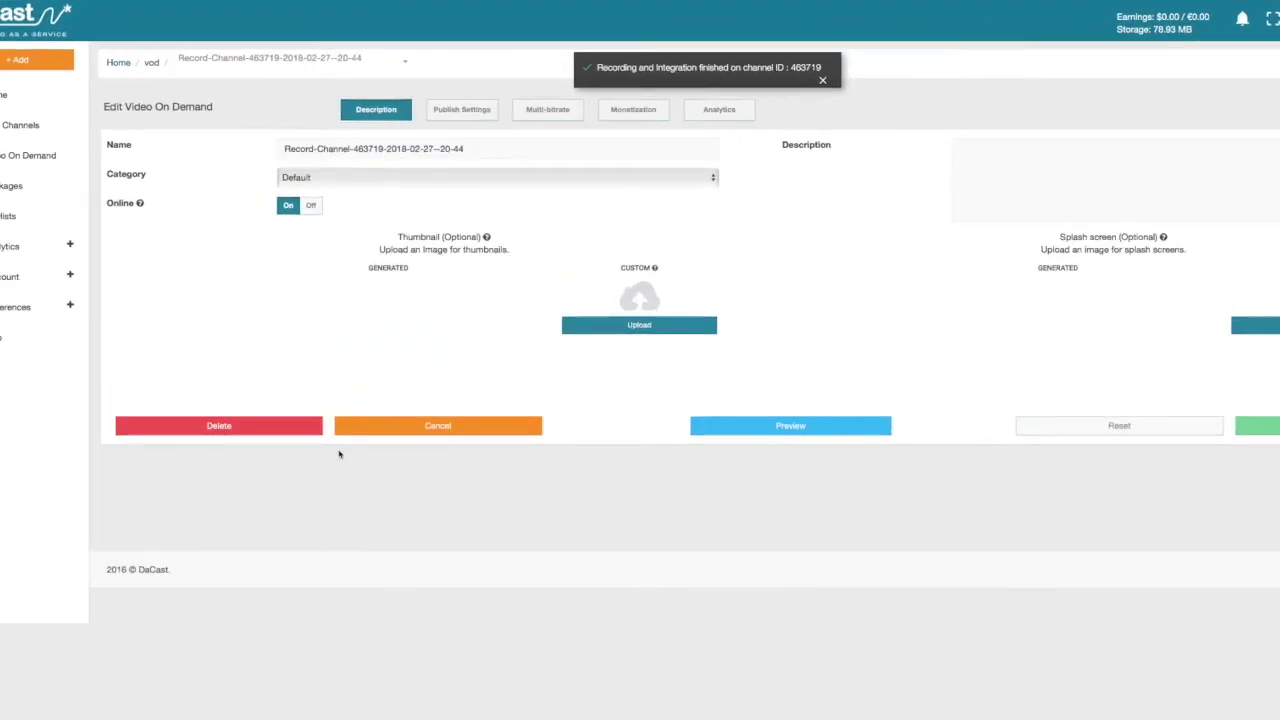
pyautogui.write('New filename')
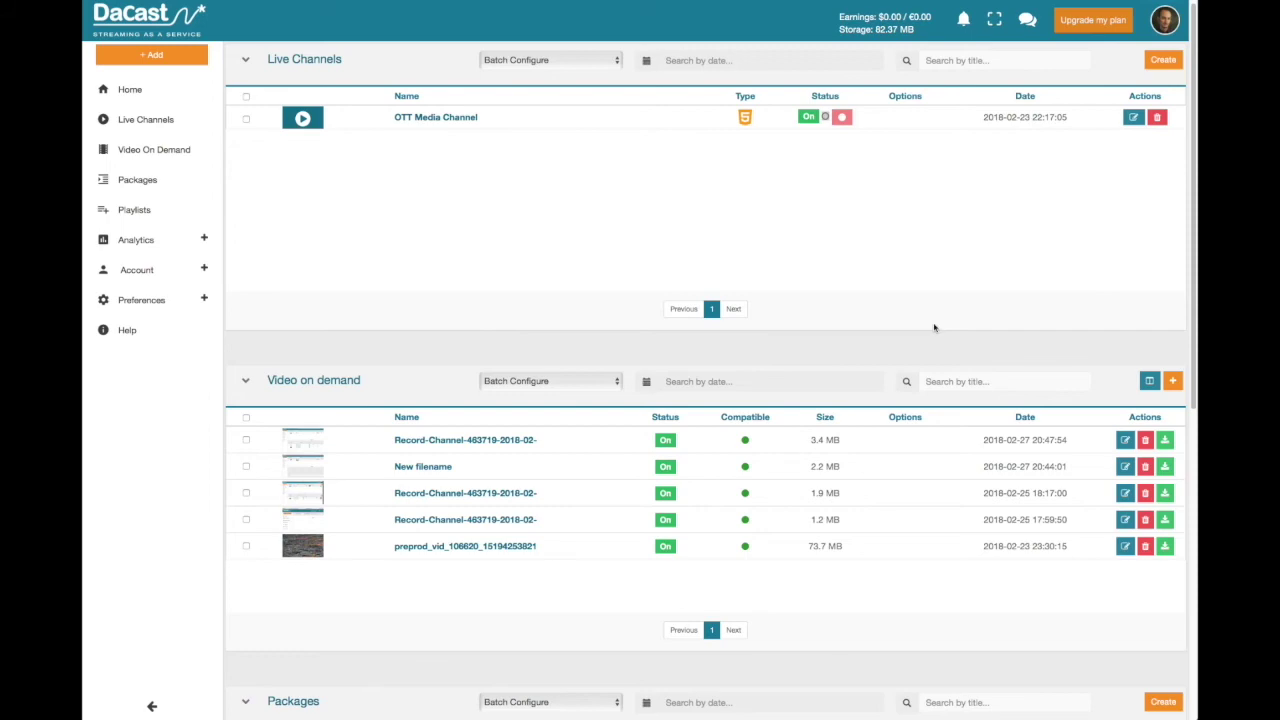
# Download the newest 3.4 MB recording using Download Linked File on its link
pyautogui.click(1165, 440)
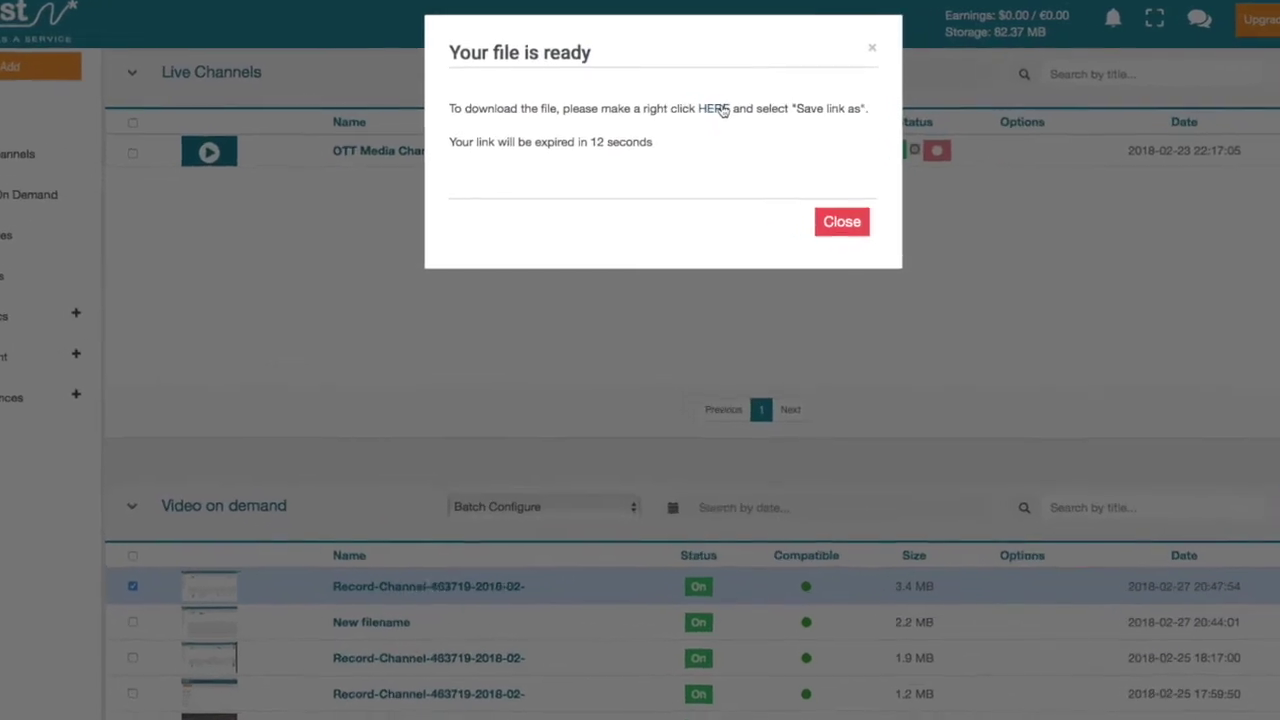
pyautogui.rightClick(704, 97)
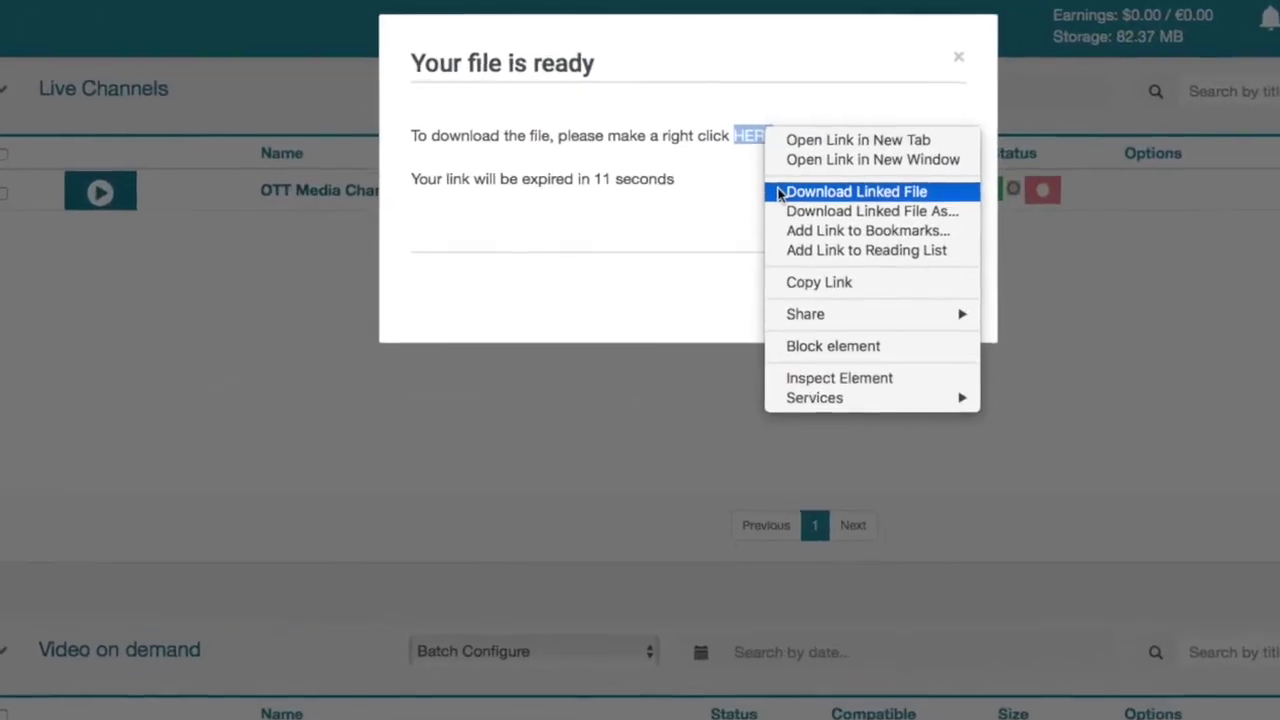
pyautogui.click(770, 175)
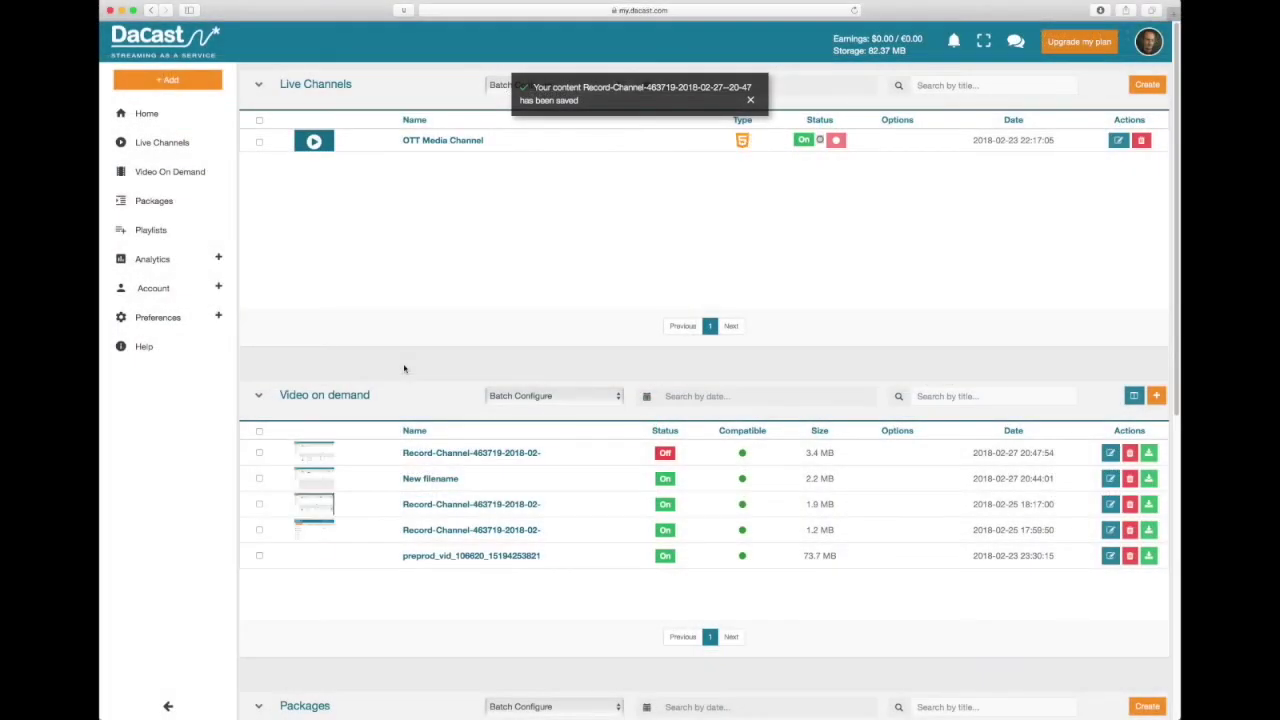
# Switch the newest 3.4 MB Record-Channel recording's Online setting to On
pyautogui.click(445, 453)
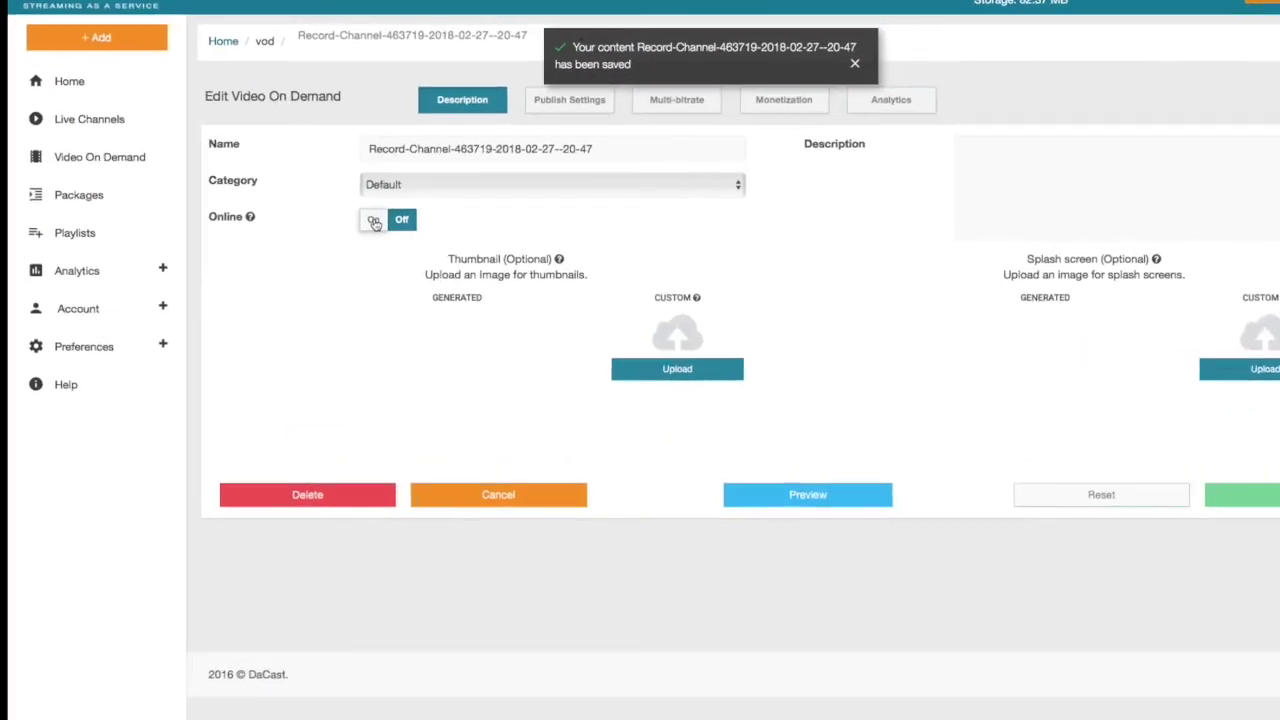
pyautogui.click(374, 221)
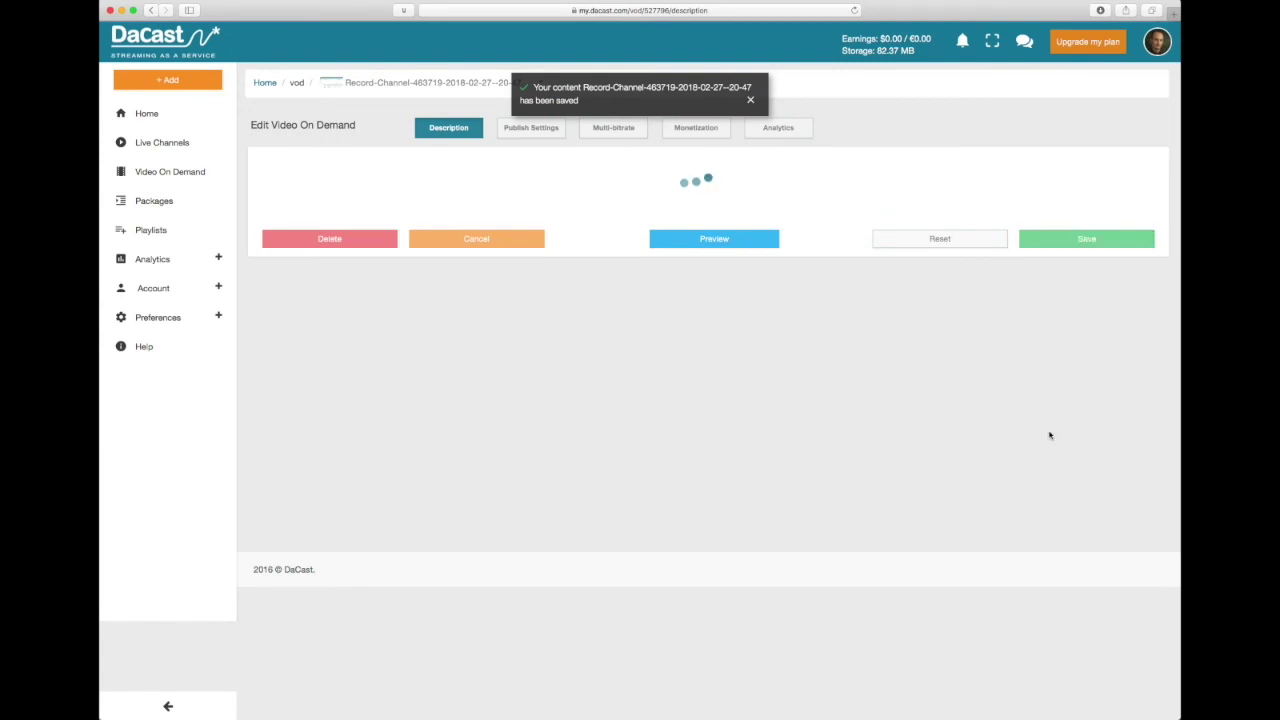
# Open the 3.4 MB recording's Publish Settings and select its JS embed code, Twitter and Facebook share links
pyautogui.click(545, 132)
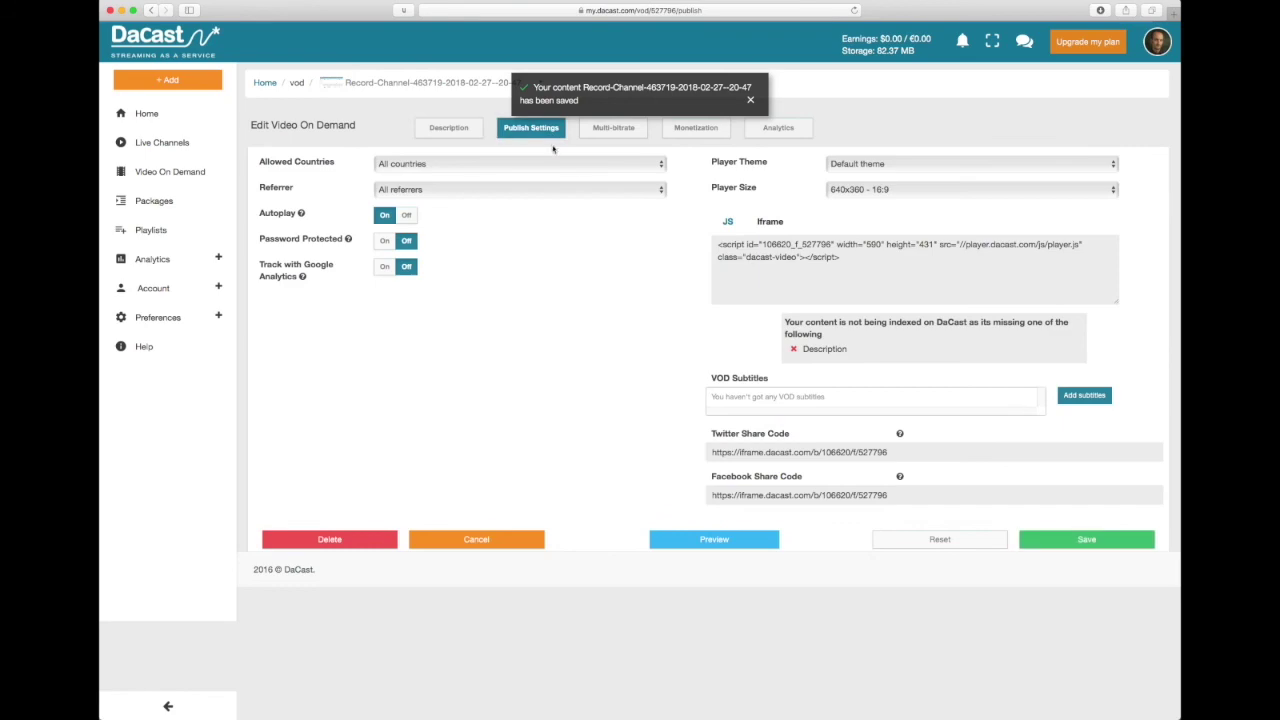
pyautogui.click(757, 255)
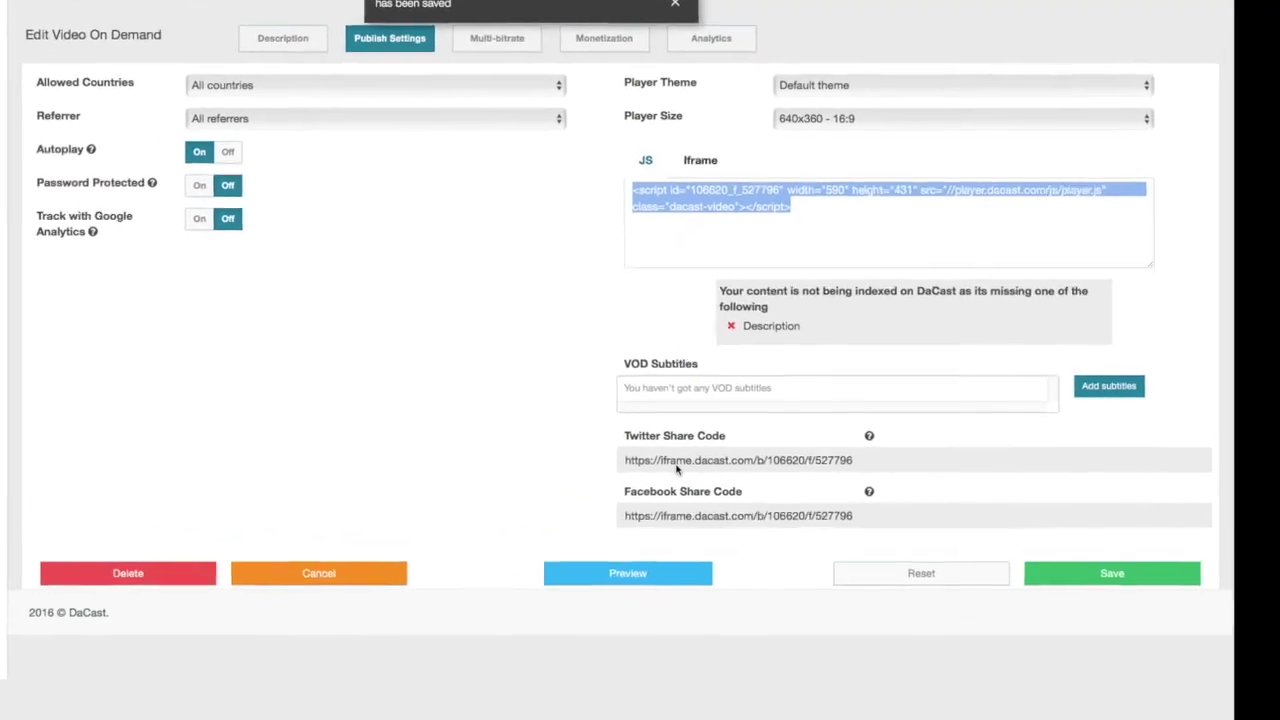
pyautogui.click(718, 457)
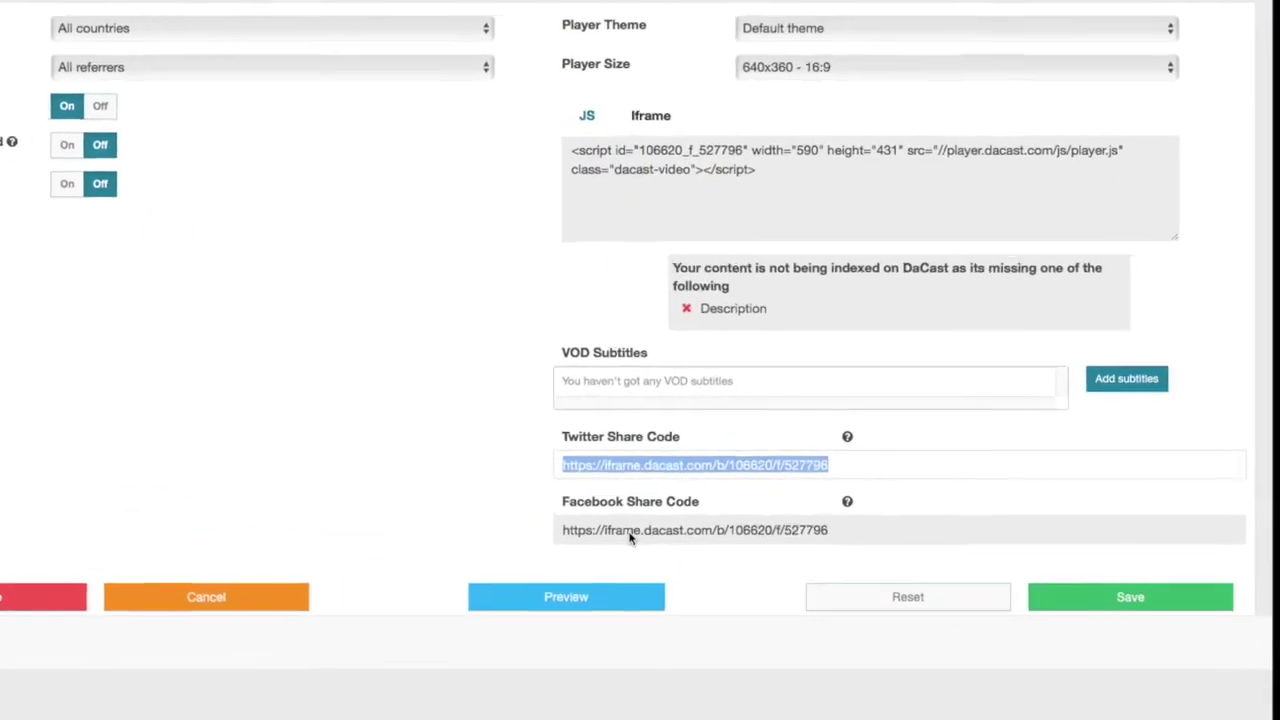
pyautogui.click(629, 538)
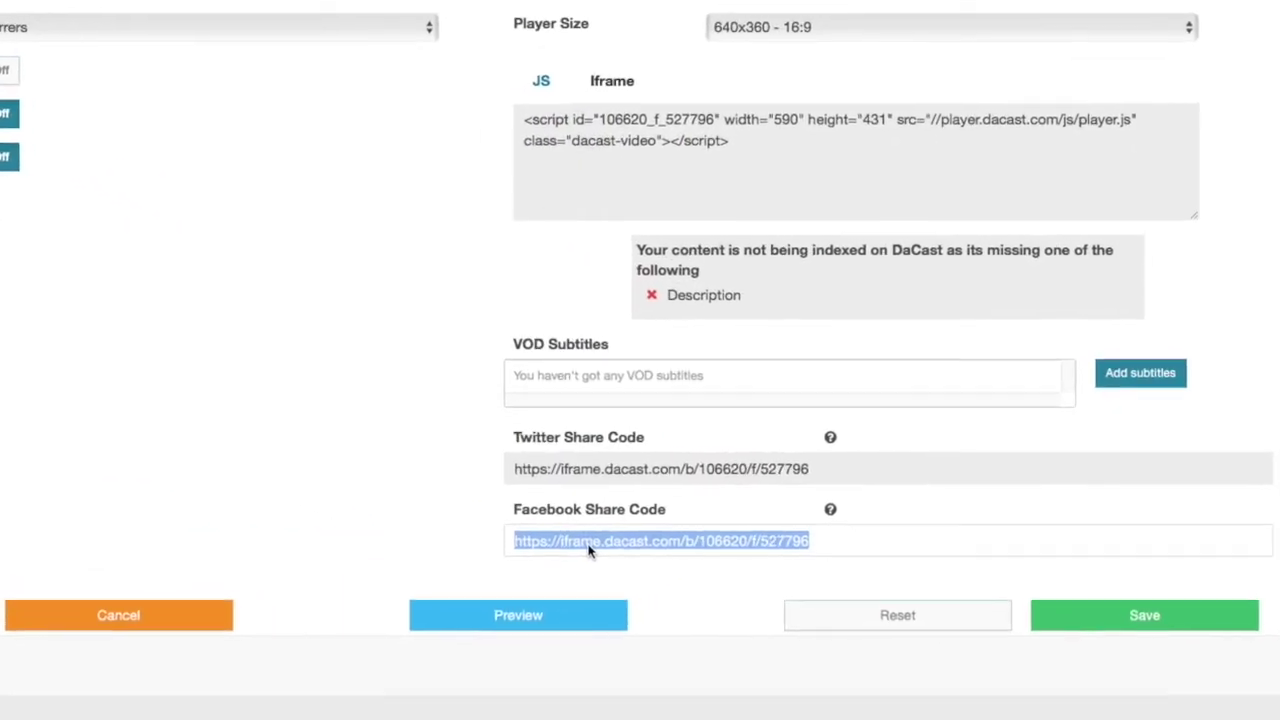